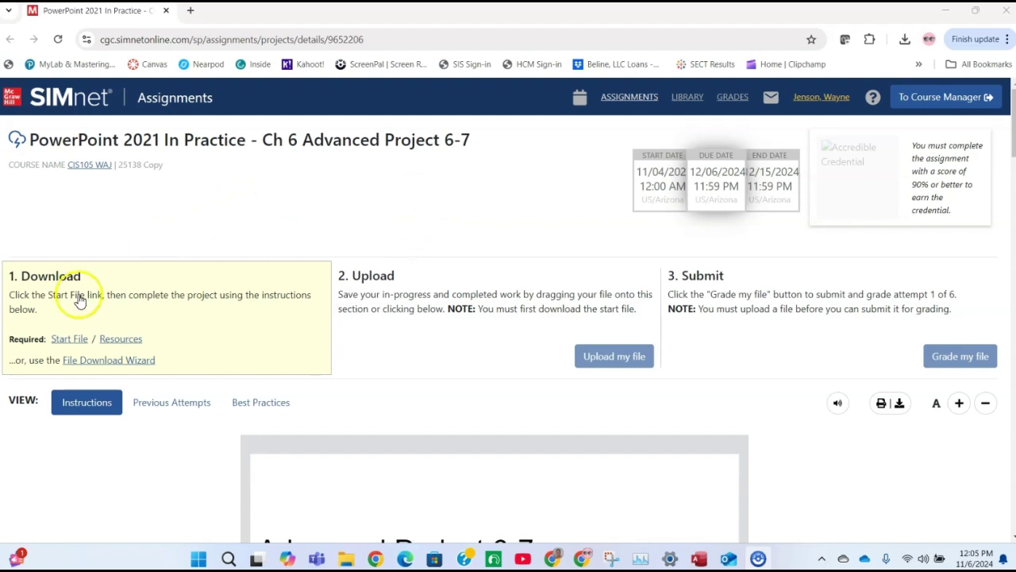
Download the Advanced Project 6-7 start file, open the presentation and enable editing
left_click(62, 340)
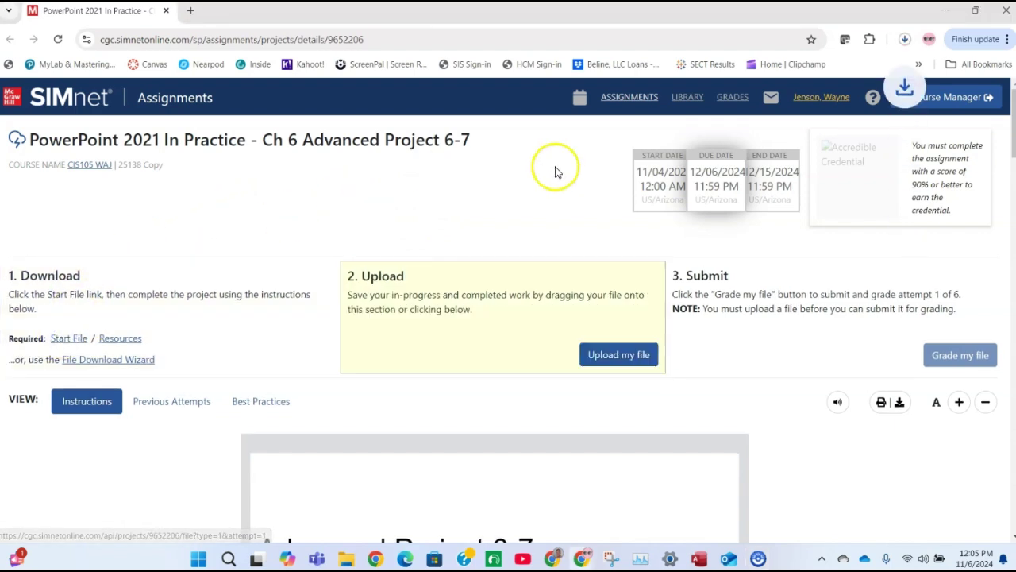
left_click(890, 73)
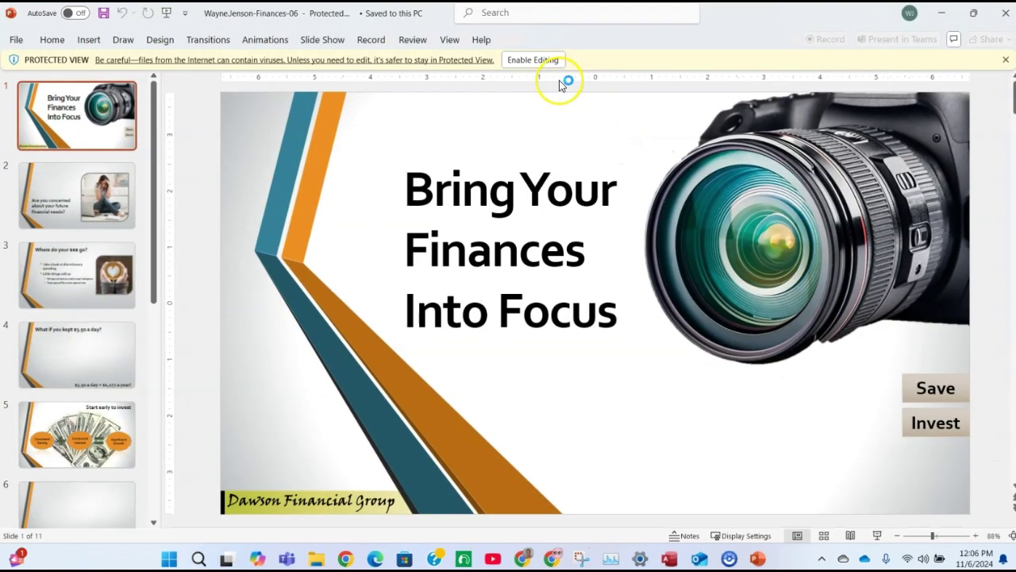
left_click(534, 60)
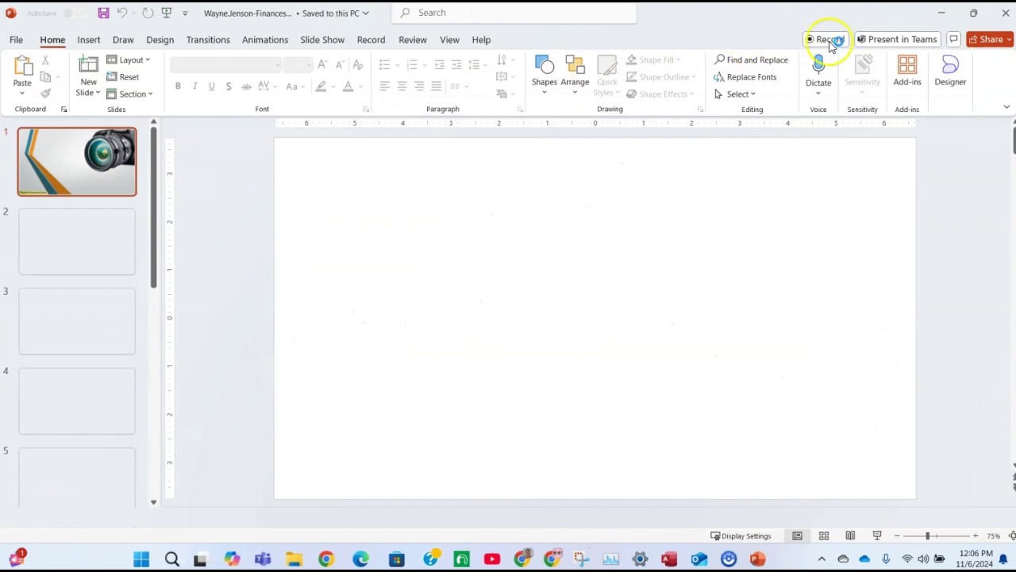
Download the project resources from the assignment page and open the folder inside the PP2021-AdvancedProject-6-7-resources zip in File Explorer
left_click(942, 13)
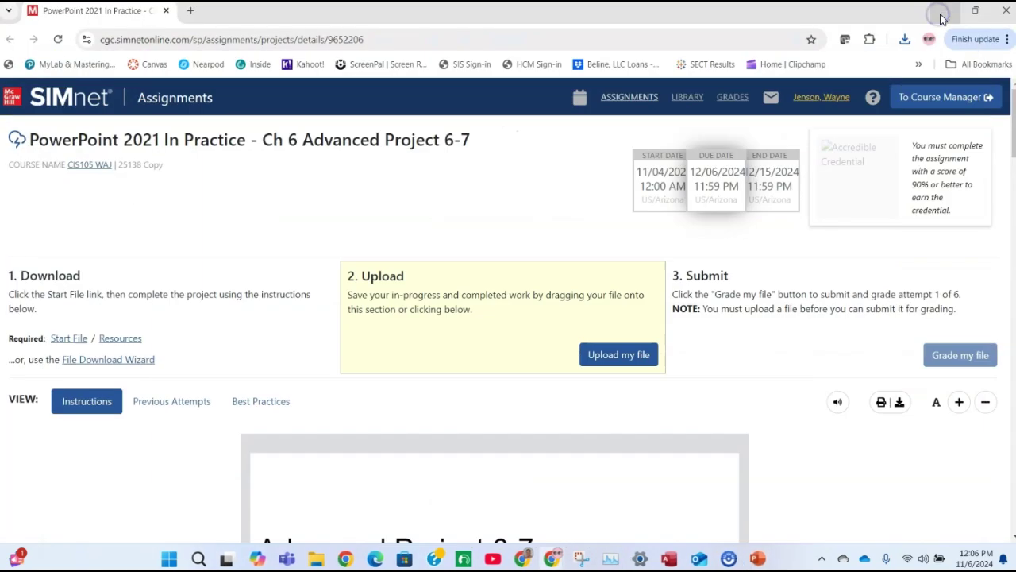
left_click(121, 338)
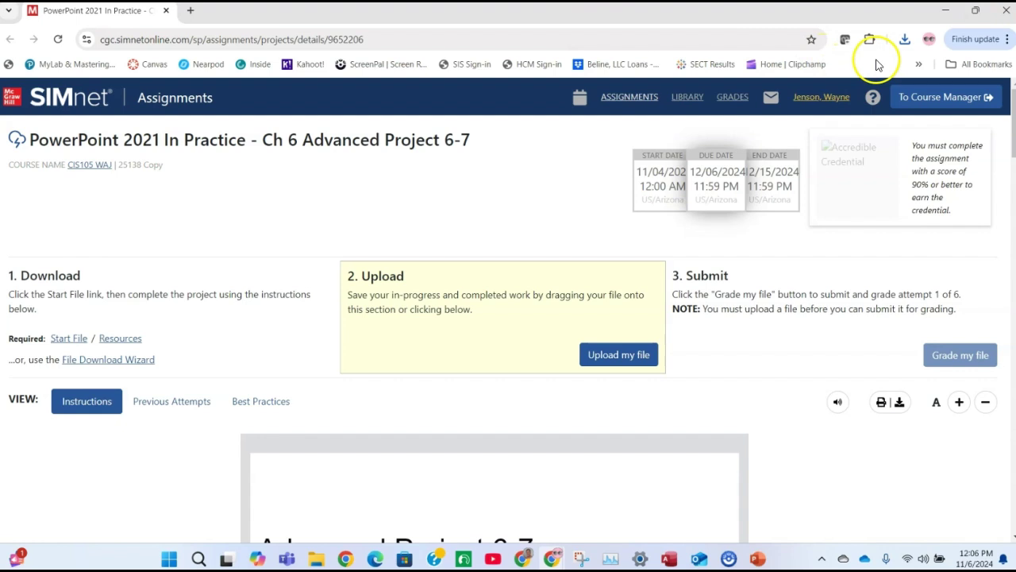
left_click(316, 558)
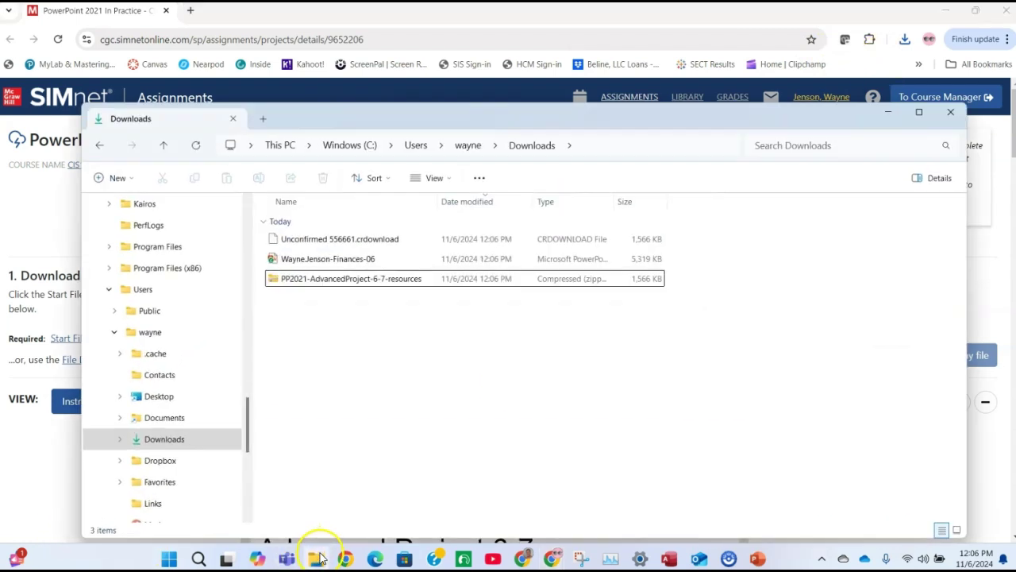
left_click(373, 281)
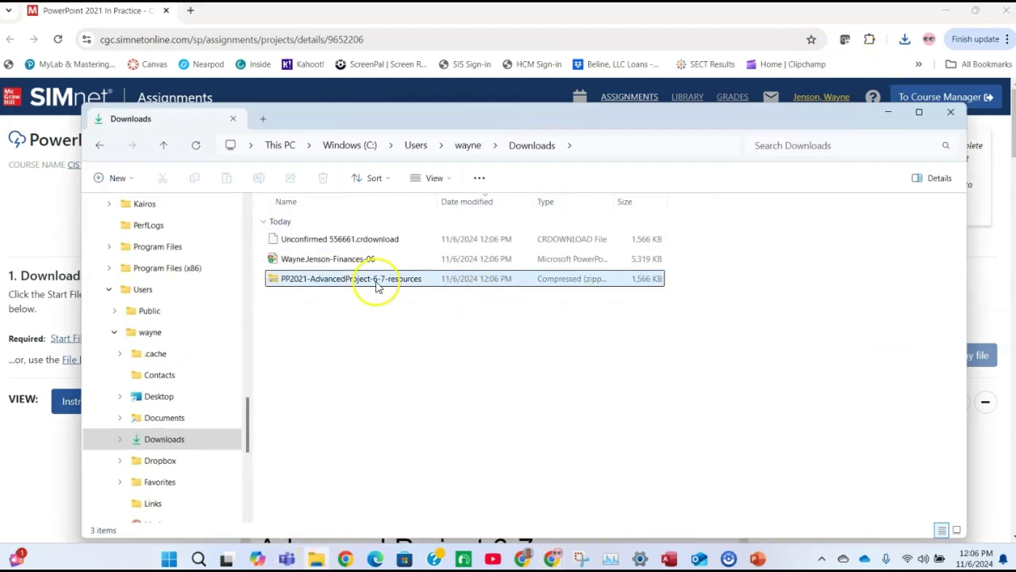
double_click(274, 279)
left_click(270, 225)
double_click(271, 225)
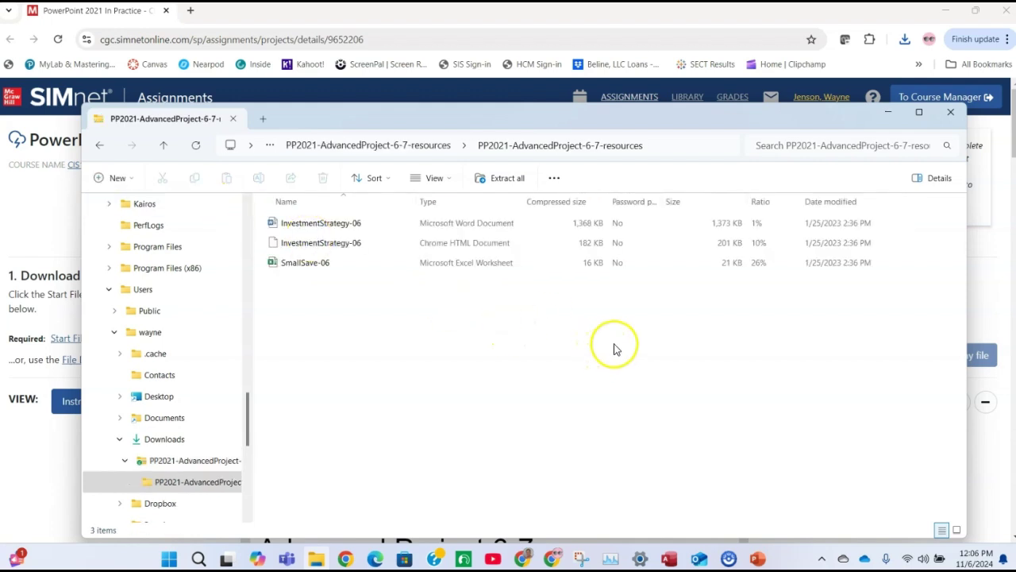
Copy the two InvestmentStrategy-06 files and SmallSave-06 from the zipped folder into Downloads, then return to the assignment page
left_click(304, 227)
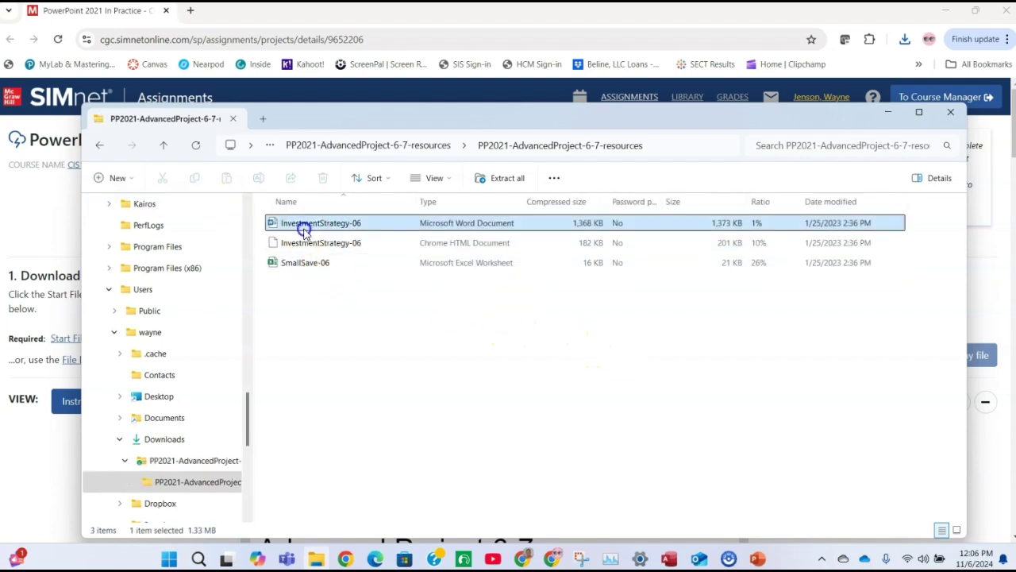
left_click(299, 265, "shift")
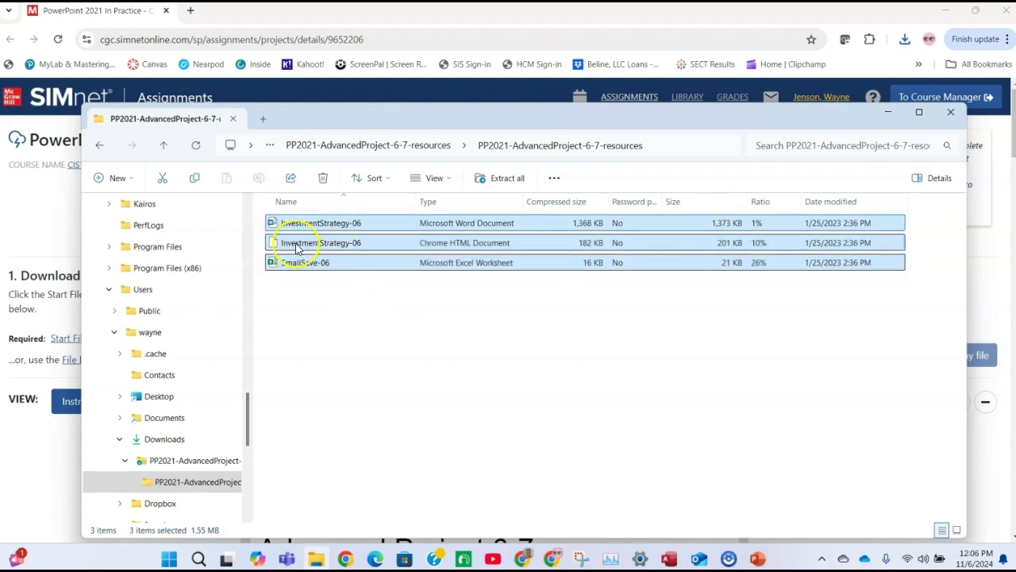
left_click_drag(275, 245, 159, 437)
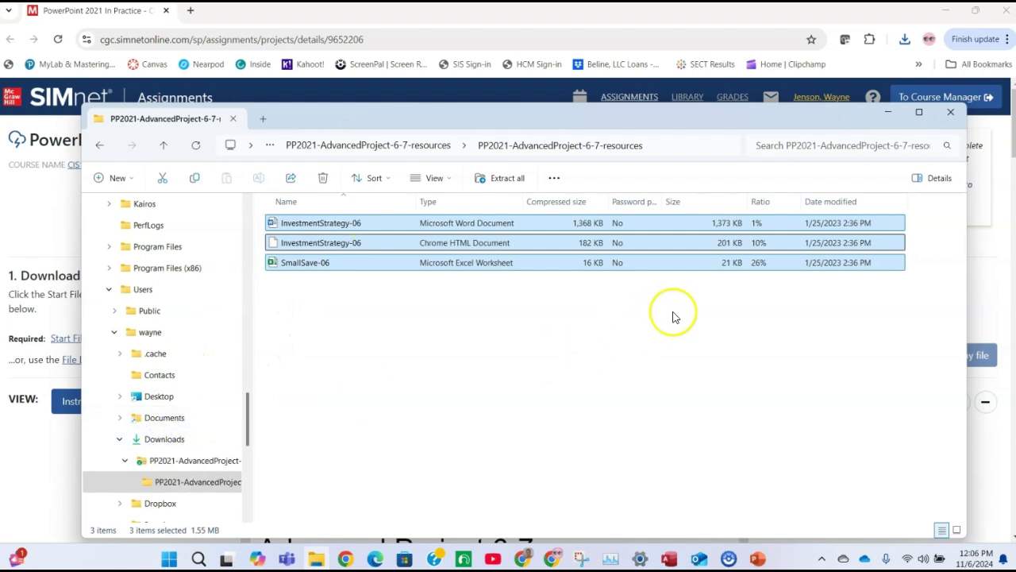
left_click(161, 439)
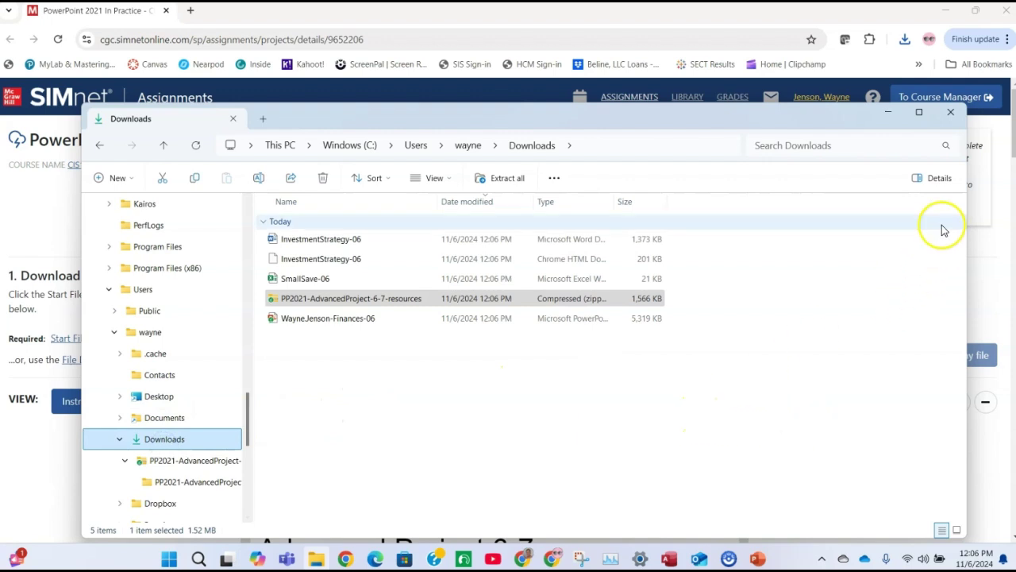
left_click(887, 113)
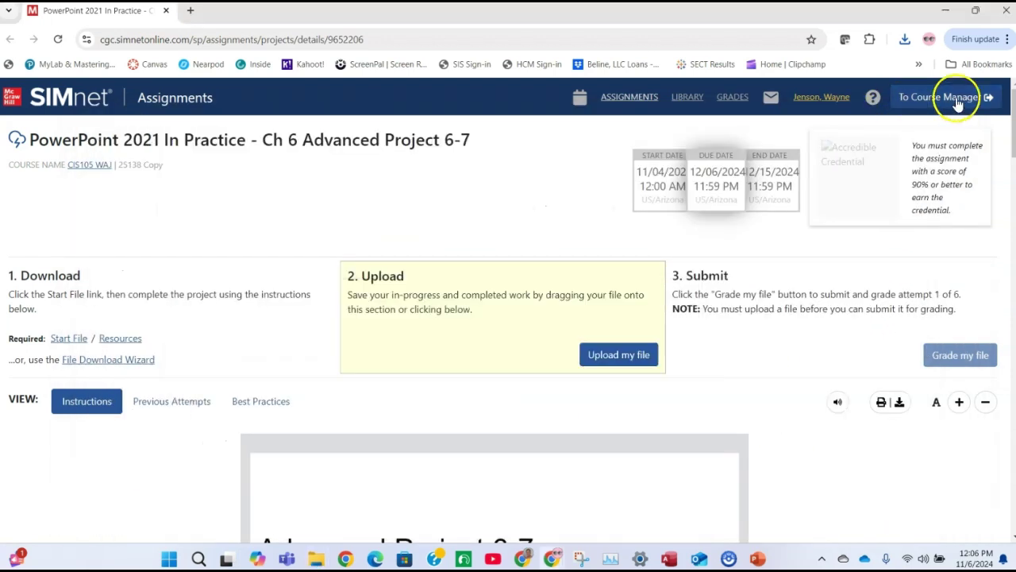
Mark instruction steps 1 and 2 as completed and read step 3 on embedding a PDF file
scroll(433, 340, "down", 8)
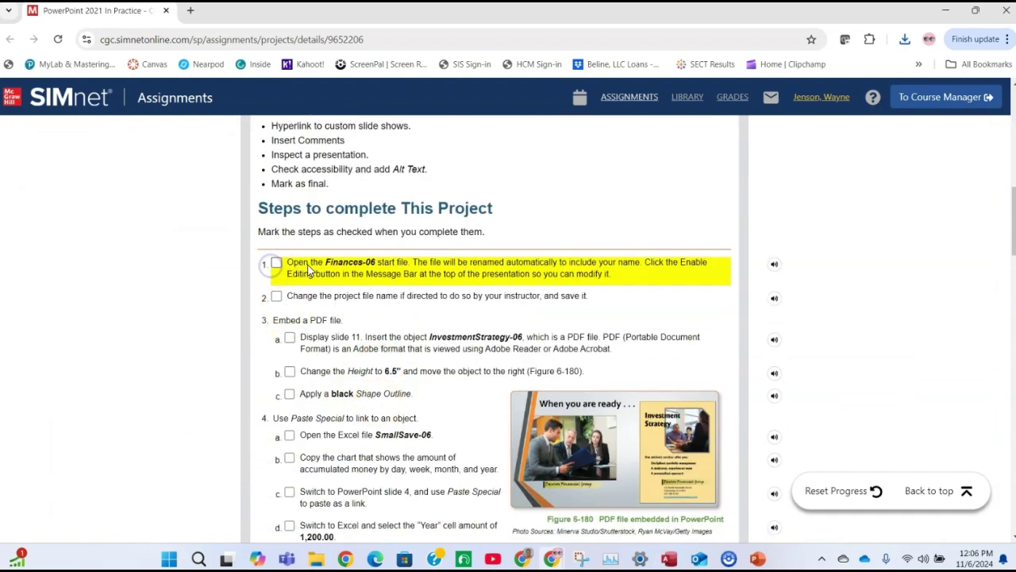
left_click(275, 263)
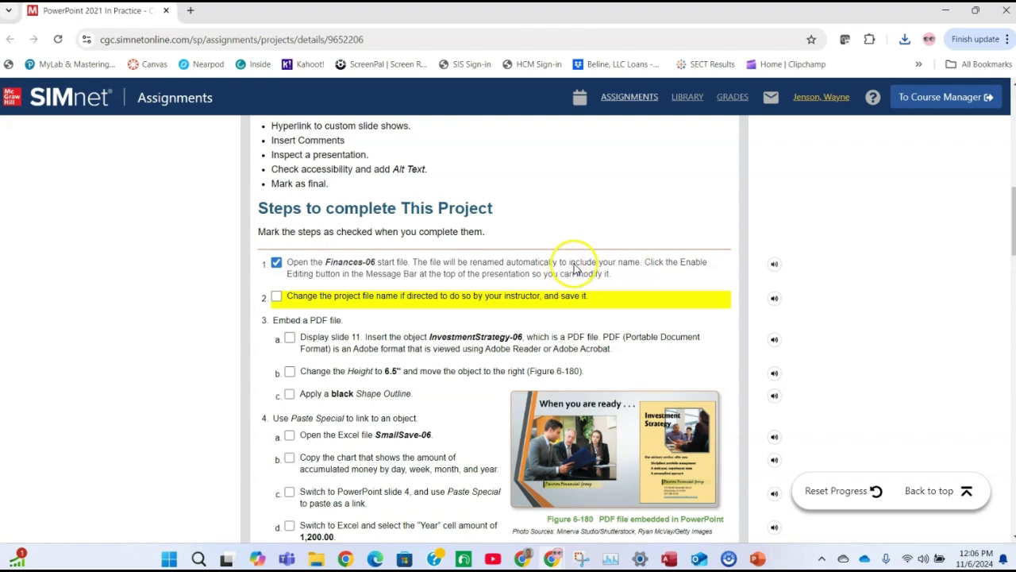
left_click(274, 297)
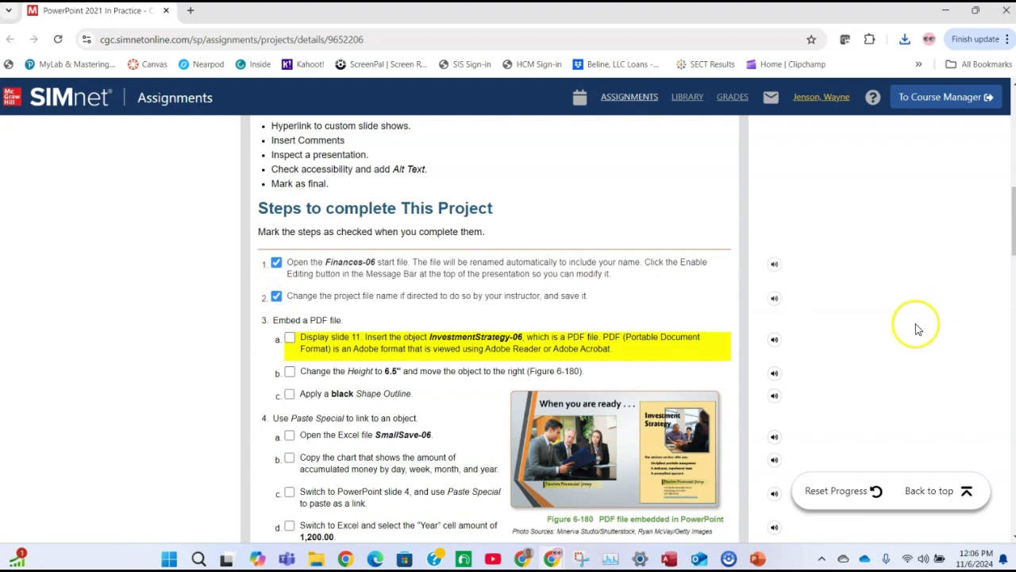
scroll(487, 277, "down", 3)
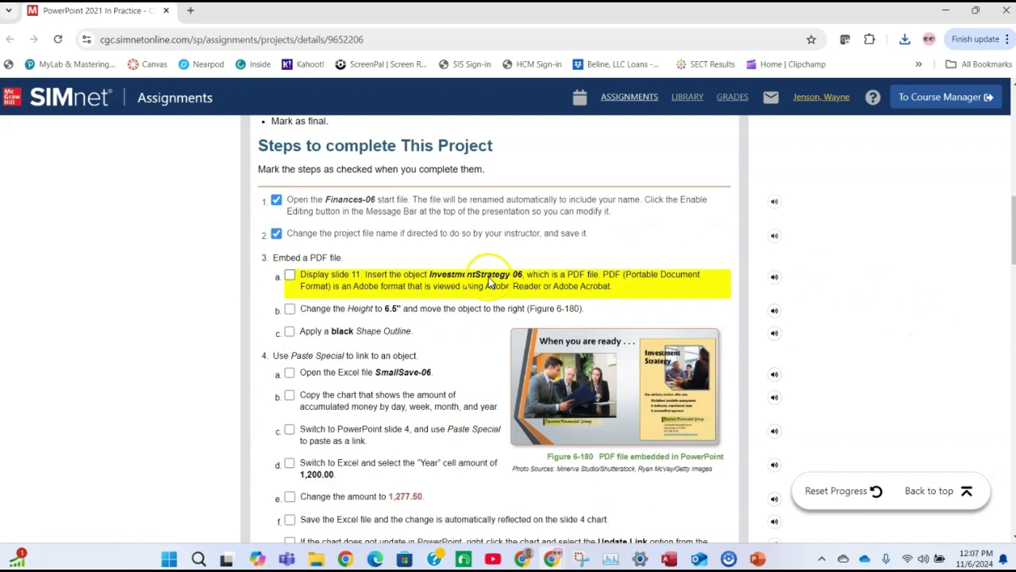
scroll(483, 284, "up", 1)
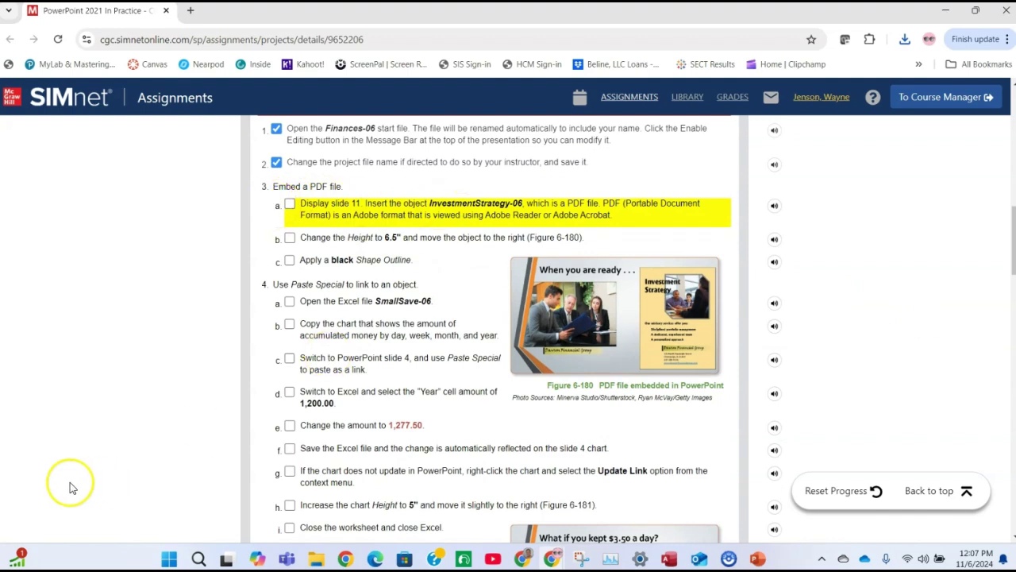
Switch to the PowerPoint presentation and display slide 11, "When you are ready . . ."
key("alt+Tab")
scroll(33, 421, "down", 3)
scroll(34, 421, "down", 6)
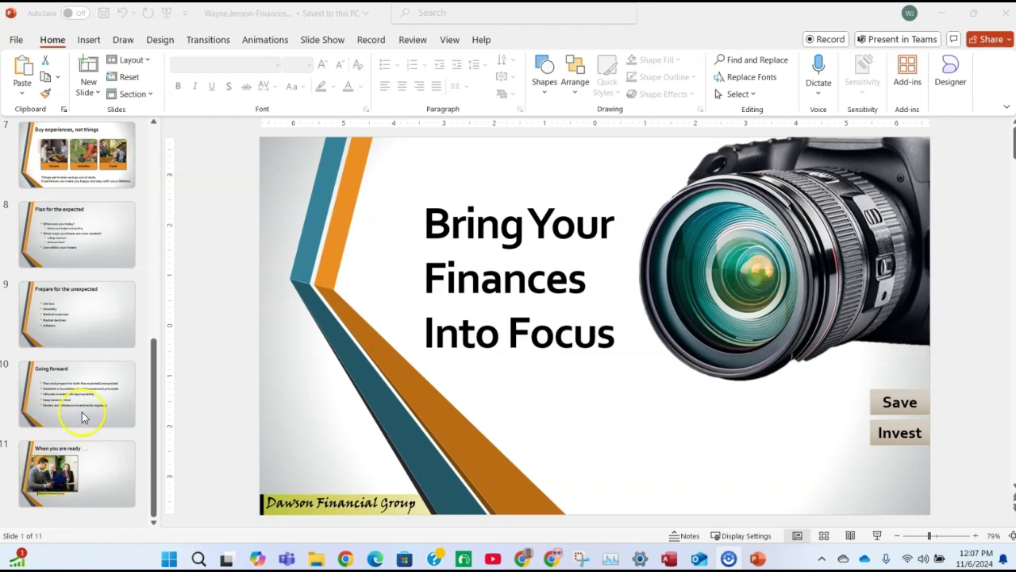
left_click(114, 480)
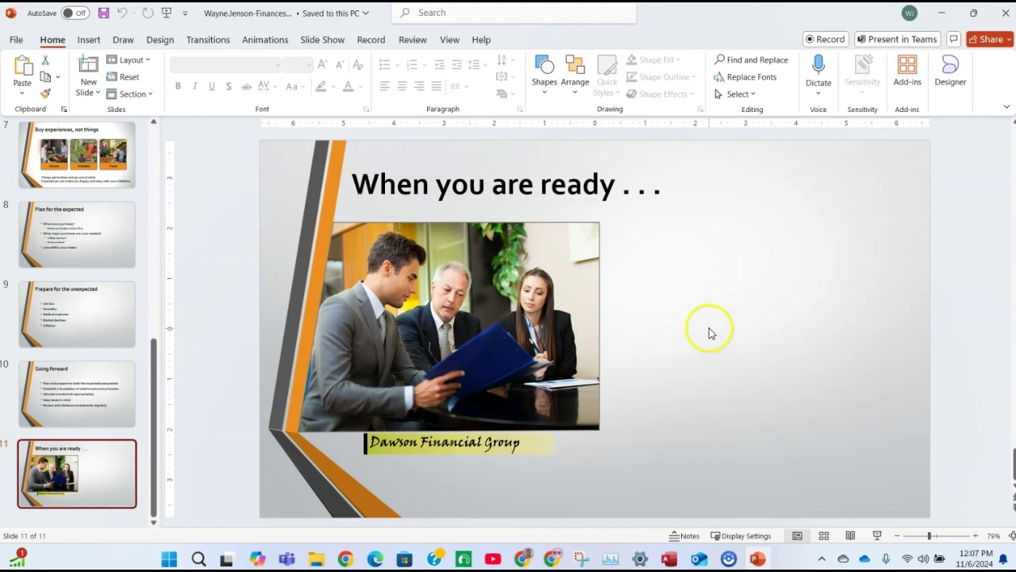
Embed the Word document InvestmentStrategy-06.docx from the Downloads folder on slide 11 as an object created from file
left_click(85, 41)
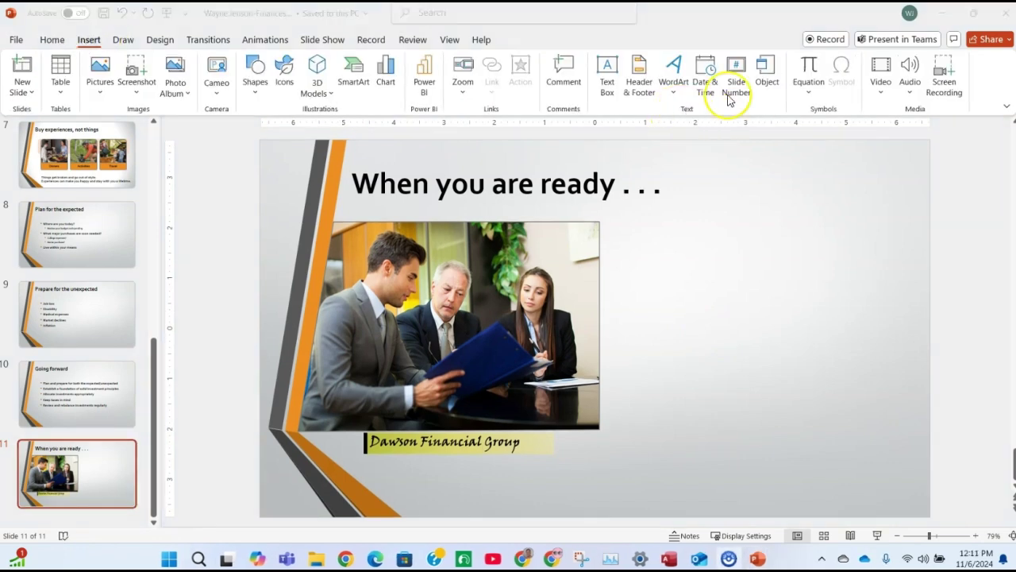
left_click(766, 70)
left_click(767, 70)
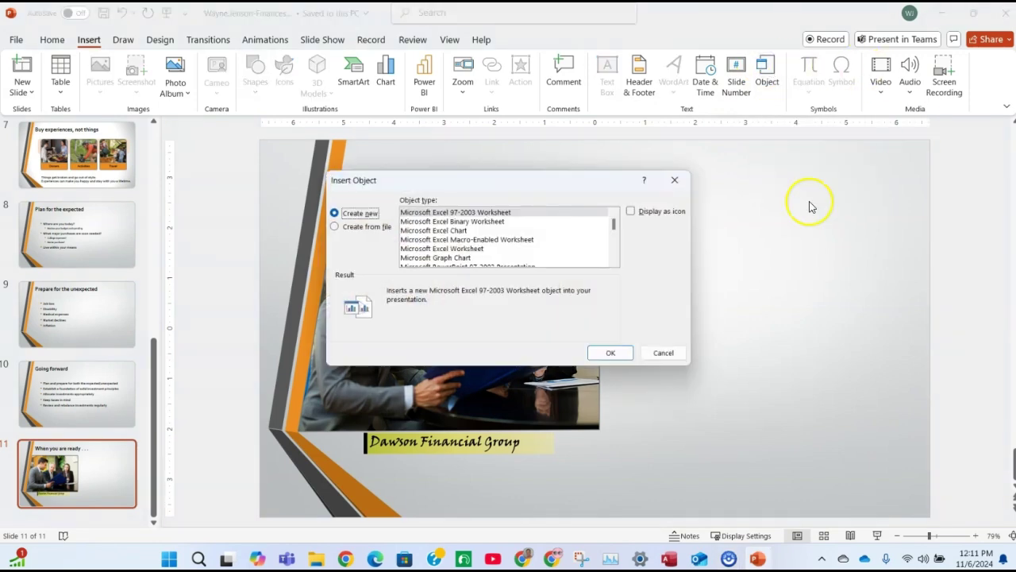
left_click(336, 228)
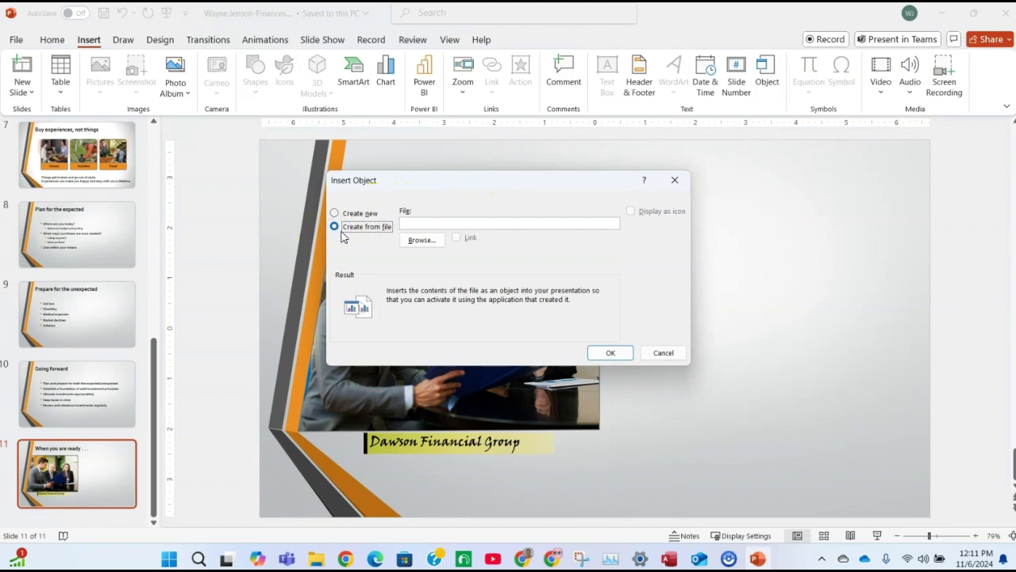
left_click(418, 240)
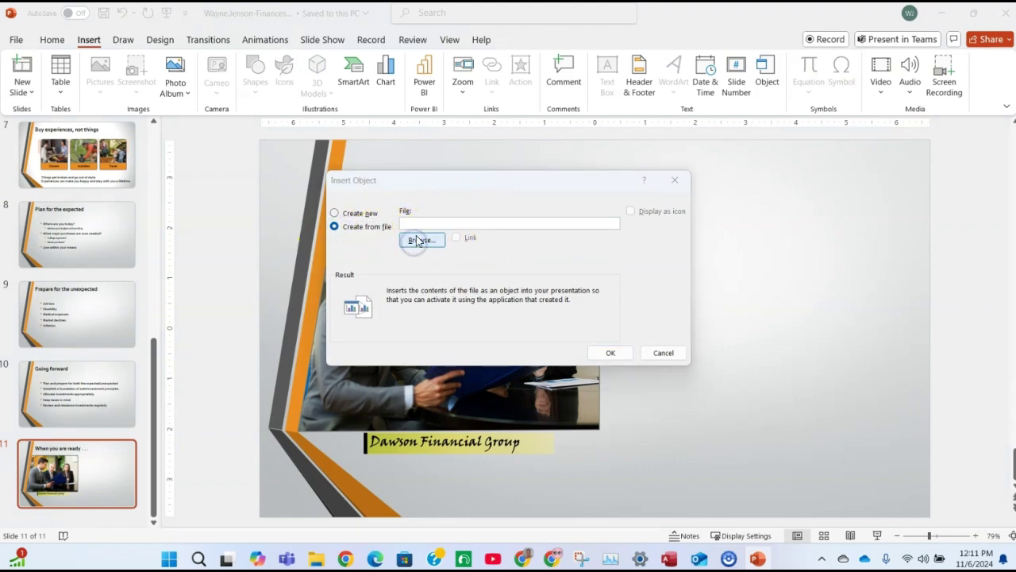
scroll(425, 365, "up", 2)
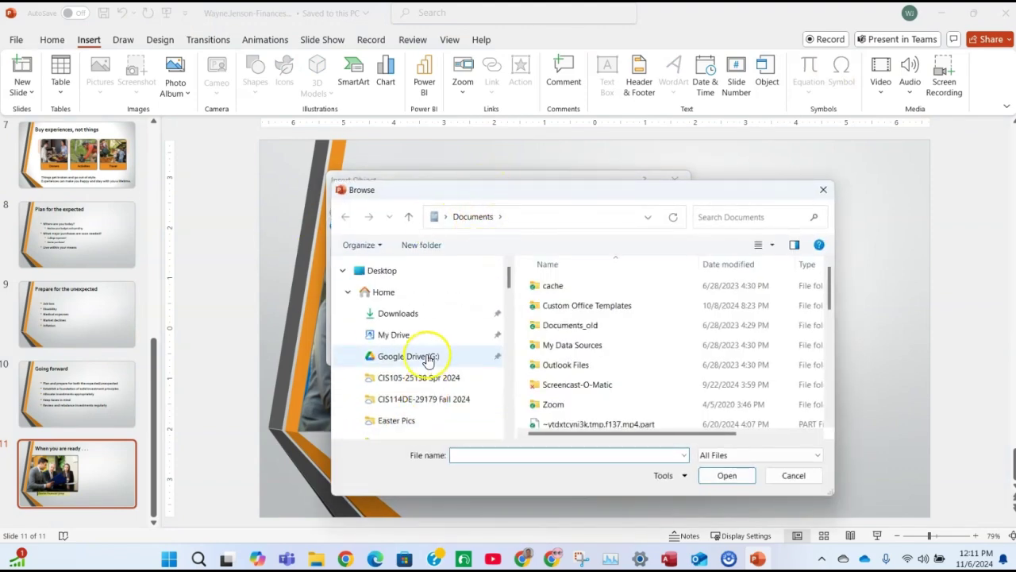
left_click(397, 313)
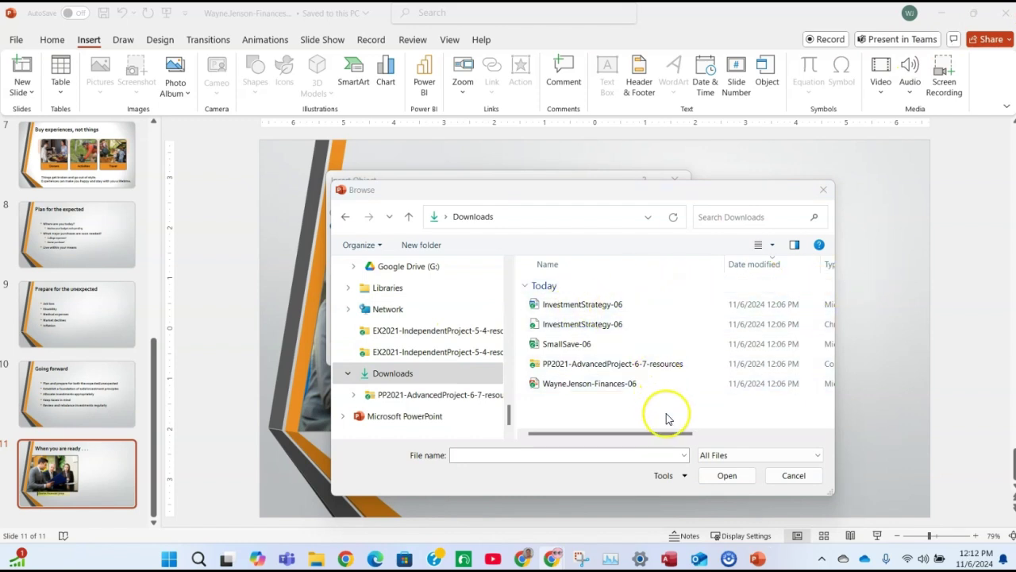
left_click_drag(609, 197, 468, 130)
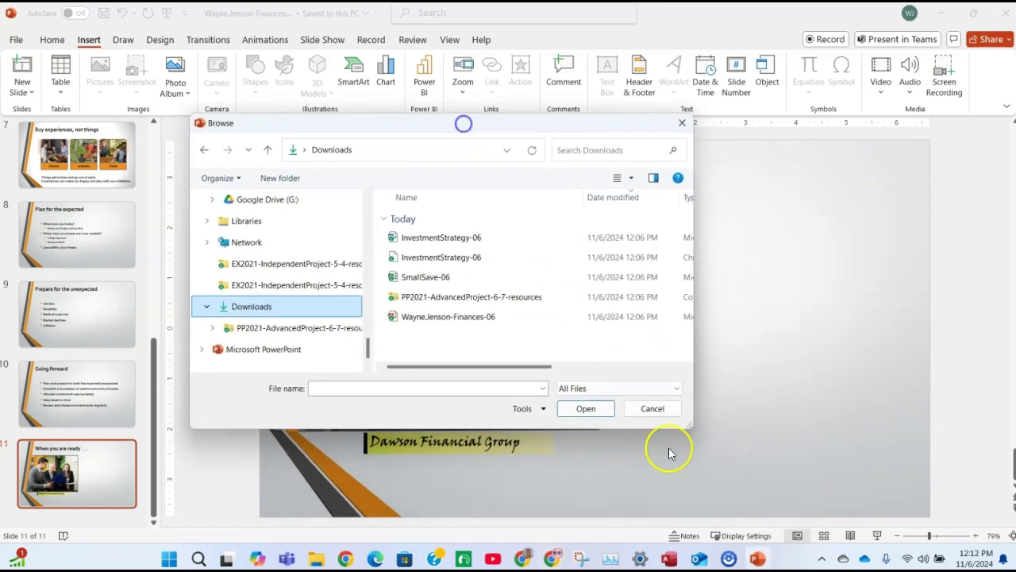
left_click_drag(683, 422, 902, 436)
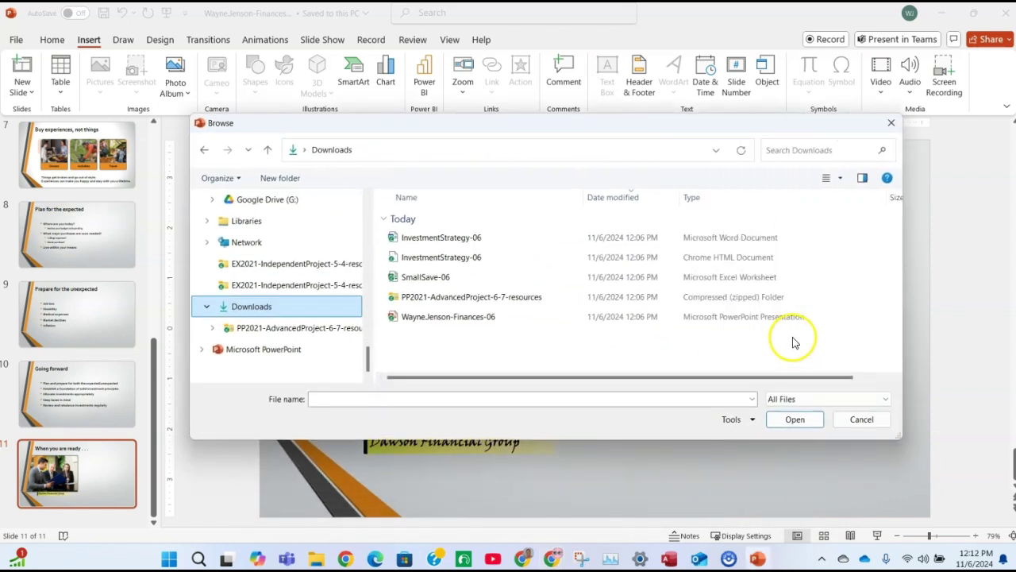
left_click(433, 237)
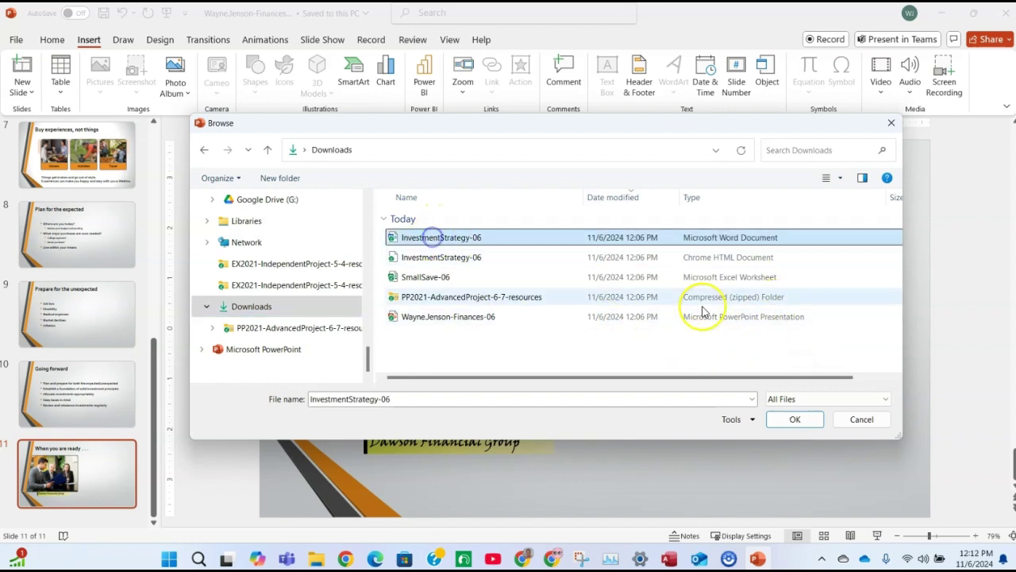
left_click(784, 421)
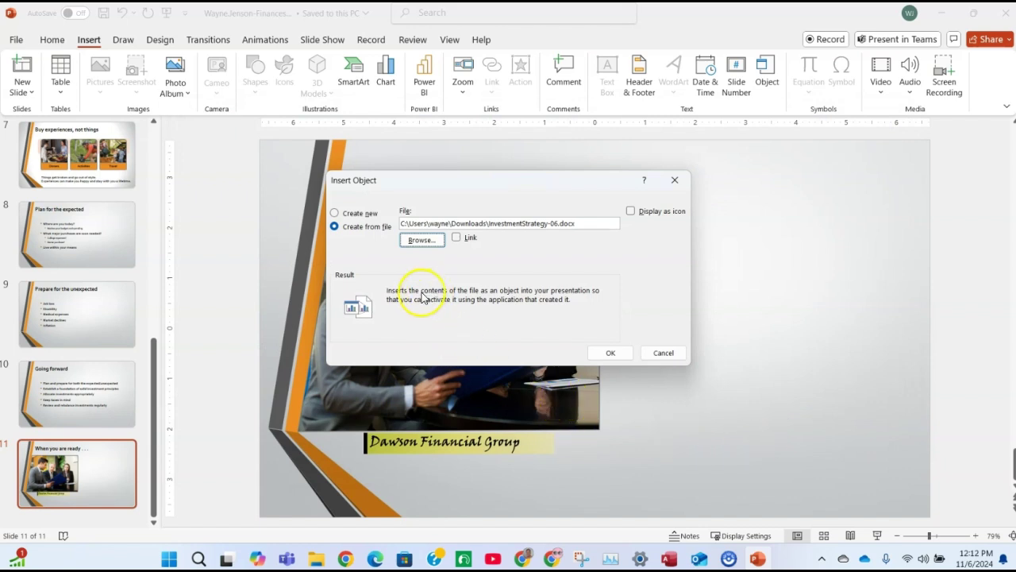
left_click(603, 353)
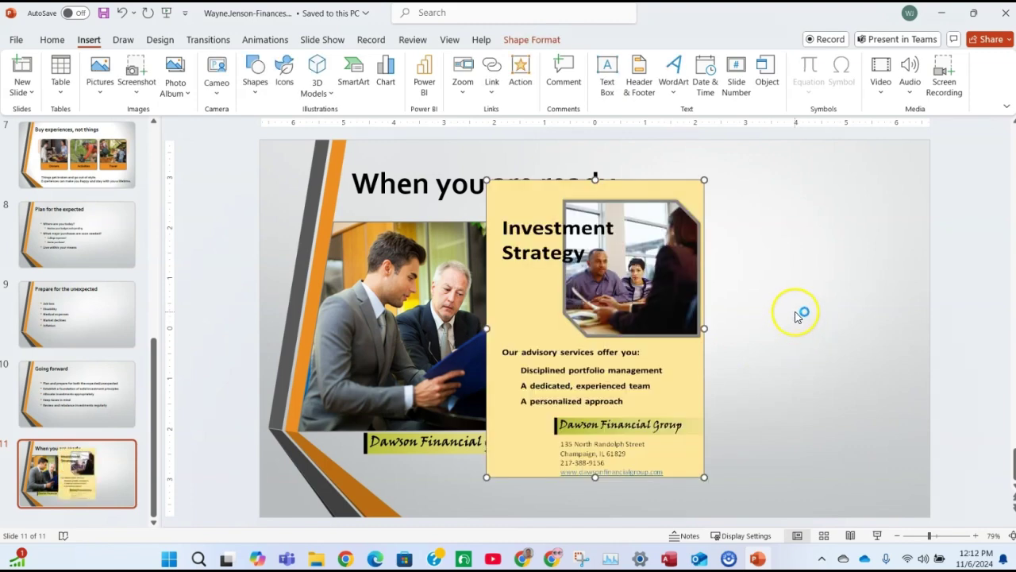
Set the embedded Investment Strategy object's height to 6.5"
left_click(524, 44)
left_click(836, 68)
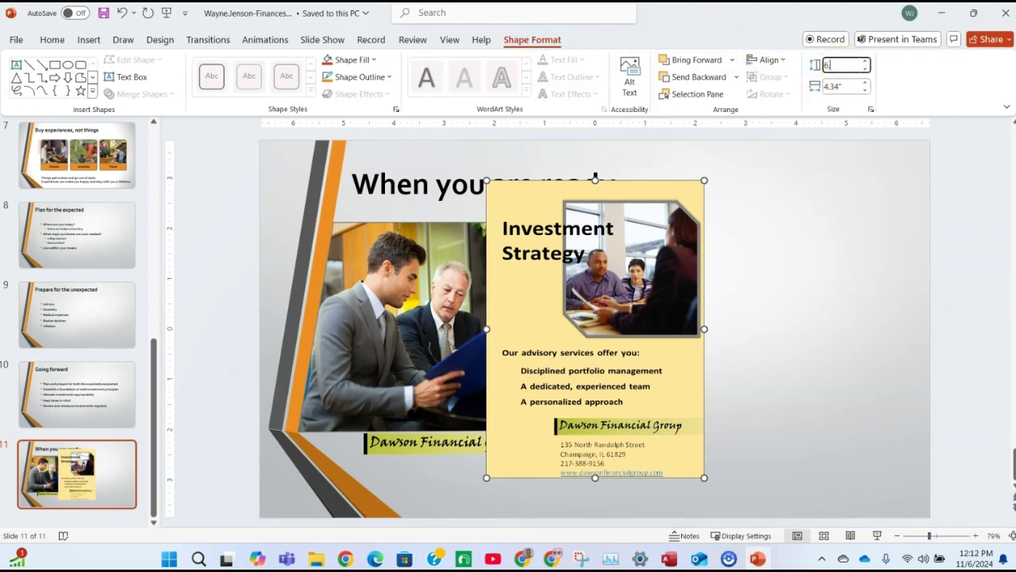
key("Return")
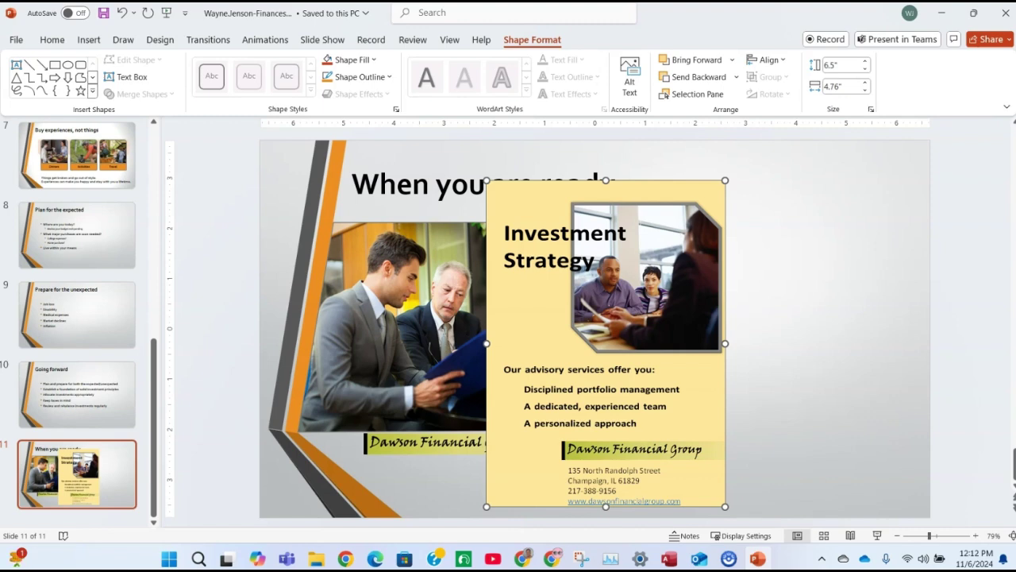
Move the embedded Investment Strategy object to the right side of slide 11, clear of the title and photo
key("Right")
key("Right")
key("Right")
key("Right")
key("Right")
key("Right")
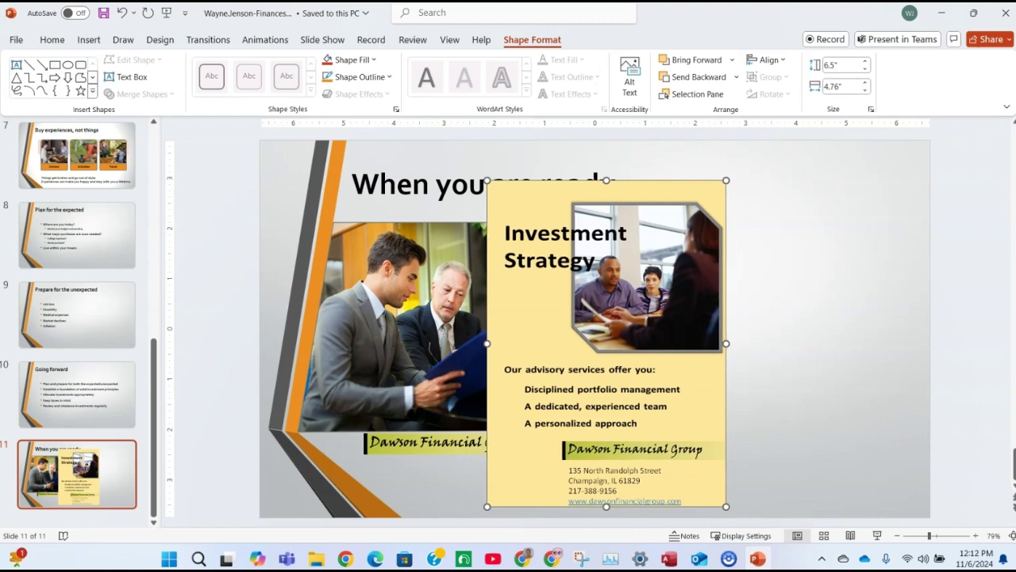
key("Right")
key("Right")
key("Right")
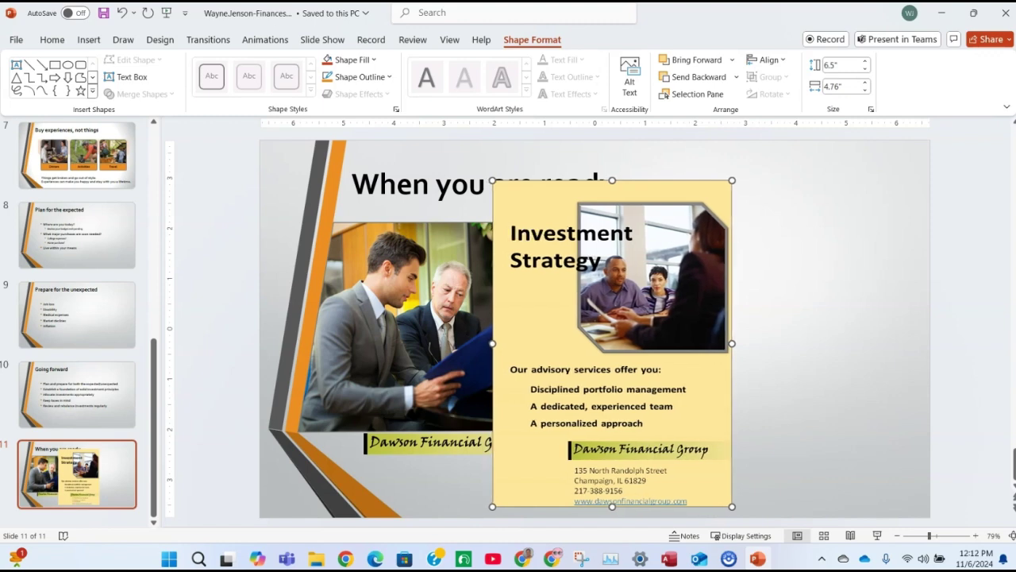
left_click_drag(643, 195, 836, 169)
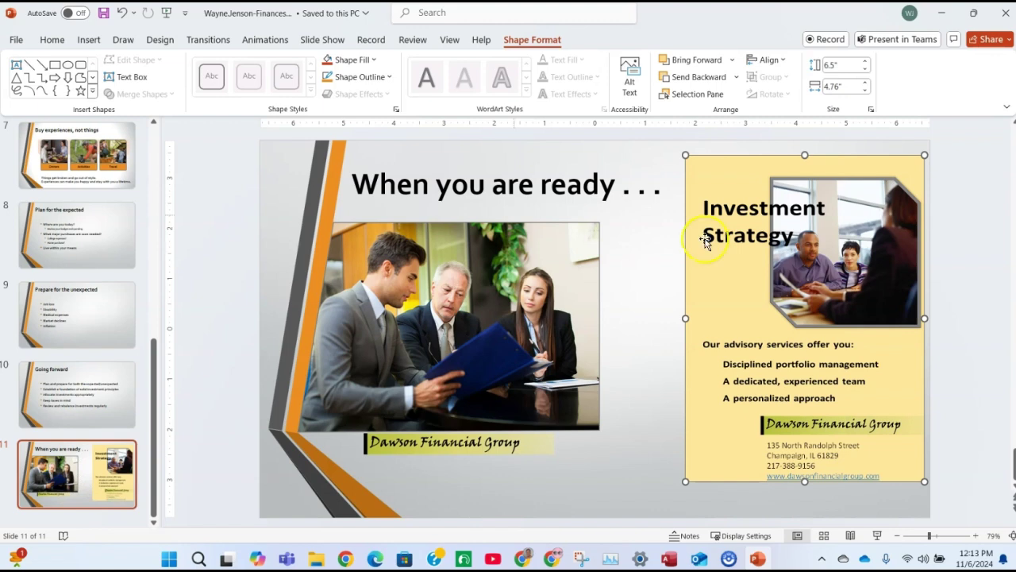
Apply a black theme-color outline to the Investment Strategy object
left_click(534, 41)
left_click(382, 77)
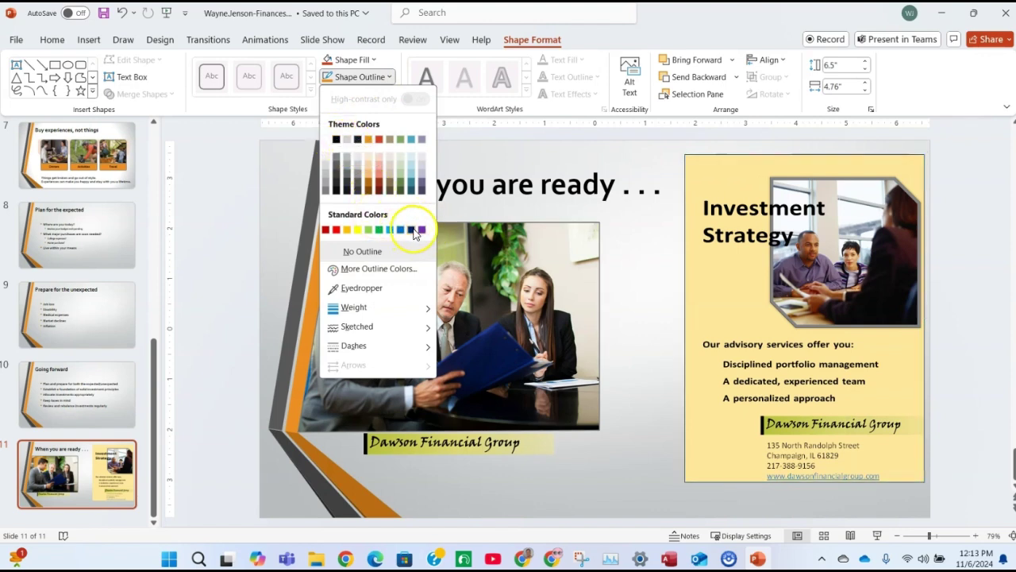
left_click(337, 140)
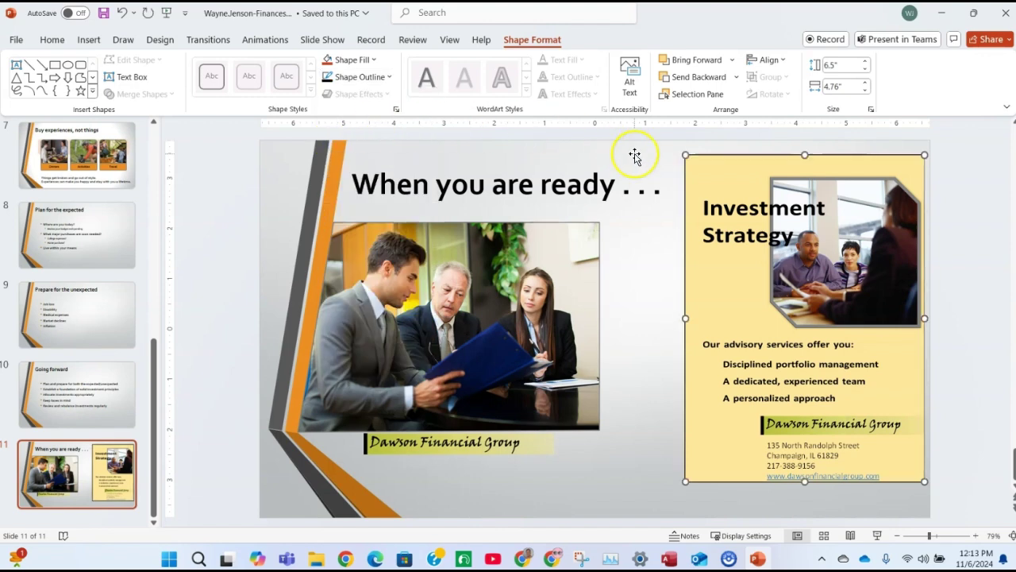
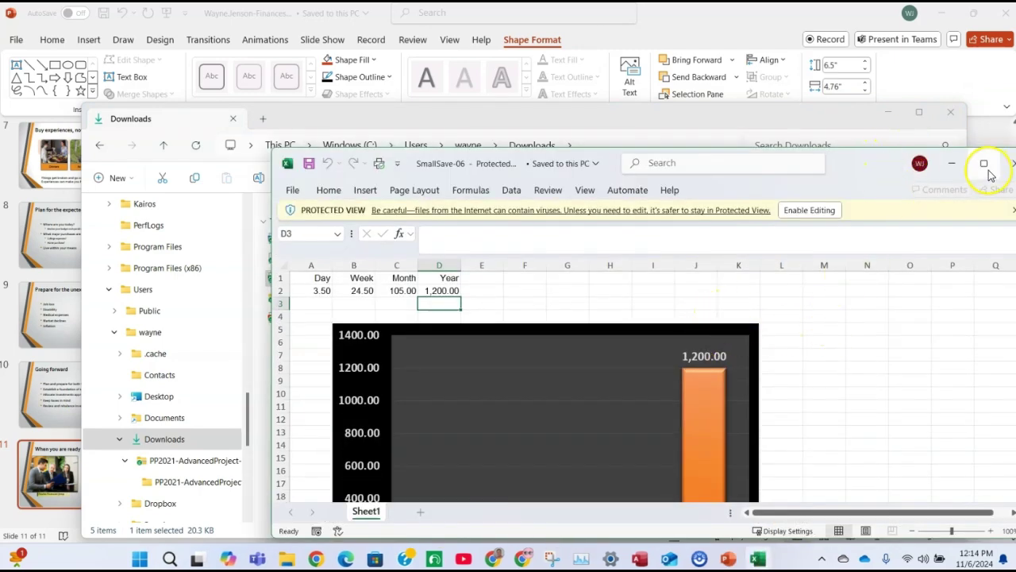
Maximize the SmallSave-06 Excel workbook, enable editing, and copy the column chart on Sheet1
left_click(984, 163)
left_click(541, 59)
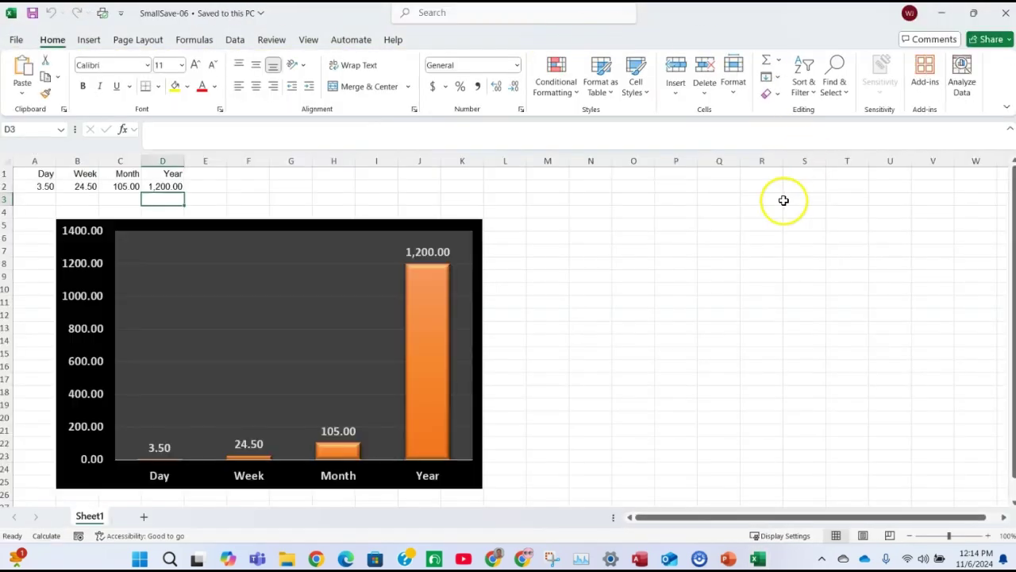
left_click(391, 221)
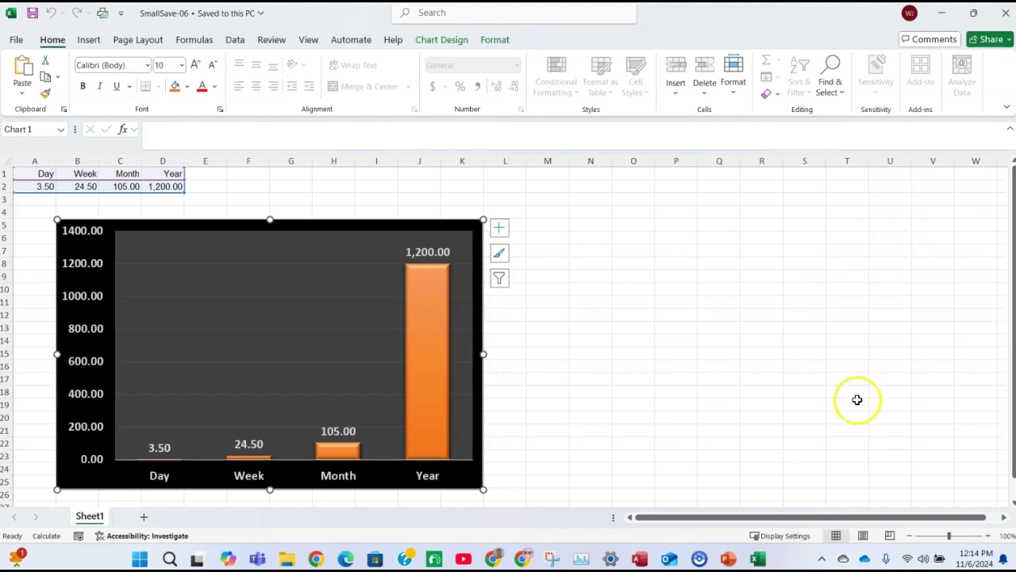
Switch to the PowerPoint presentation and display slide 4, "What if you kept $3.50 a day?"
left_click(731, 559)
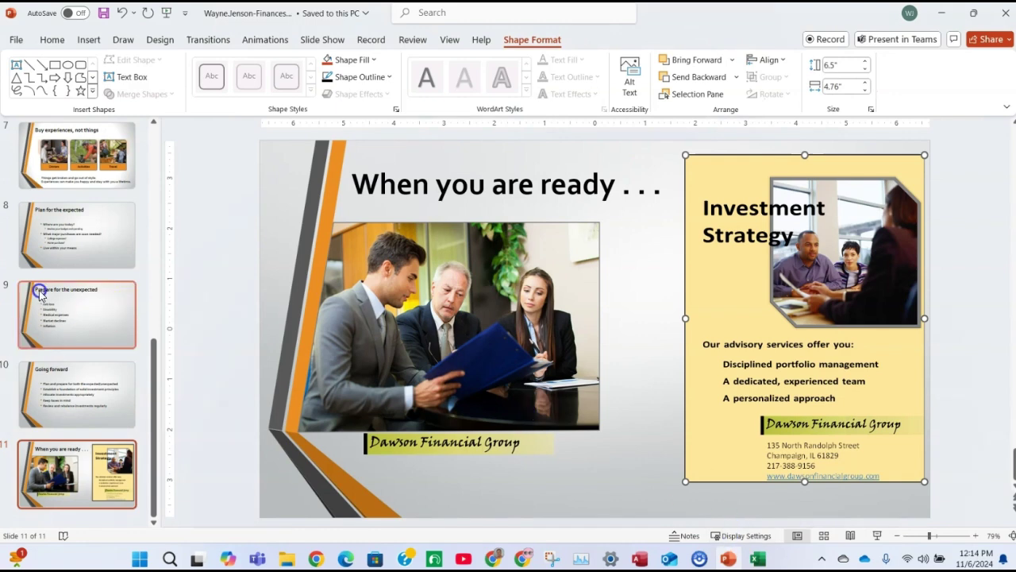
scroll(58, 248, "up", 1)
scroll(58, 248, "up", 3)
left_click(63, 306)
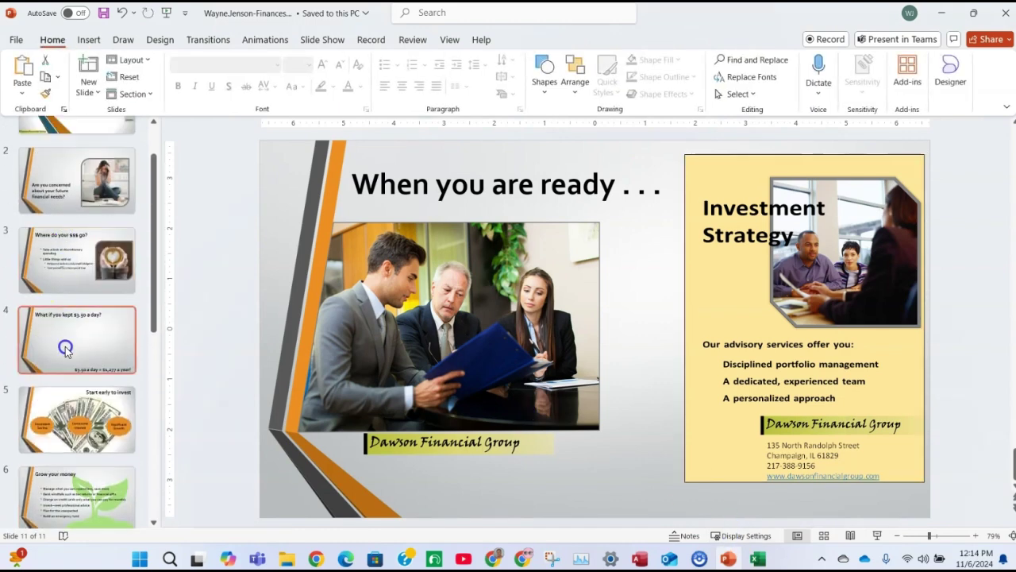
left_click(69, 295)
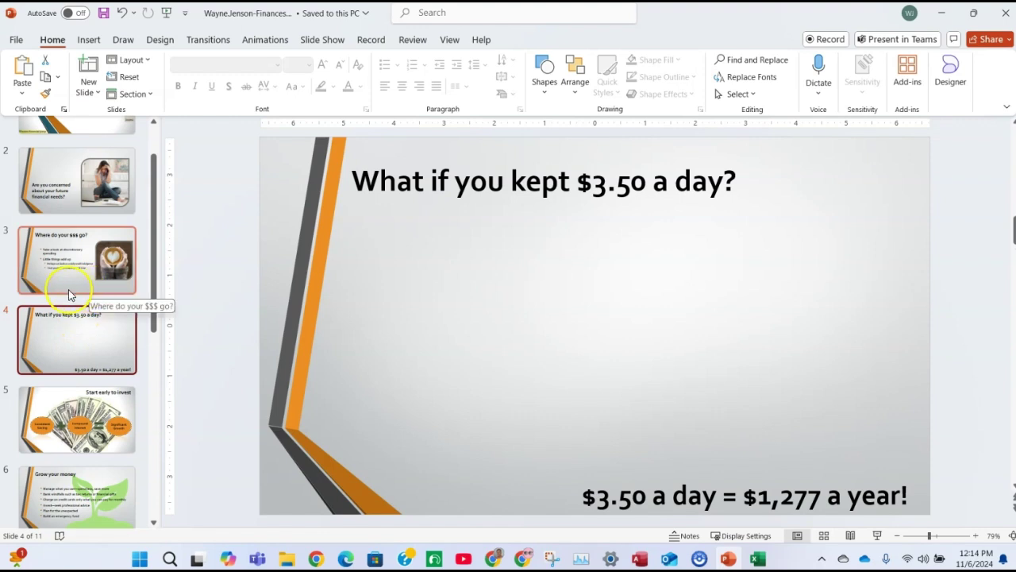
Paste the copied chart on slide 4 as a linked Microsoft Excel Chart Object using Paste Special
left_click(22, 92)
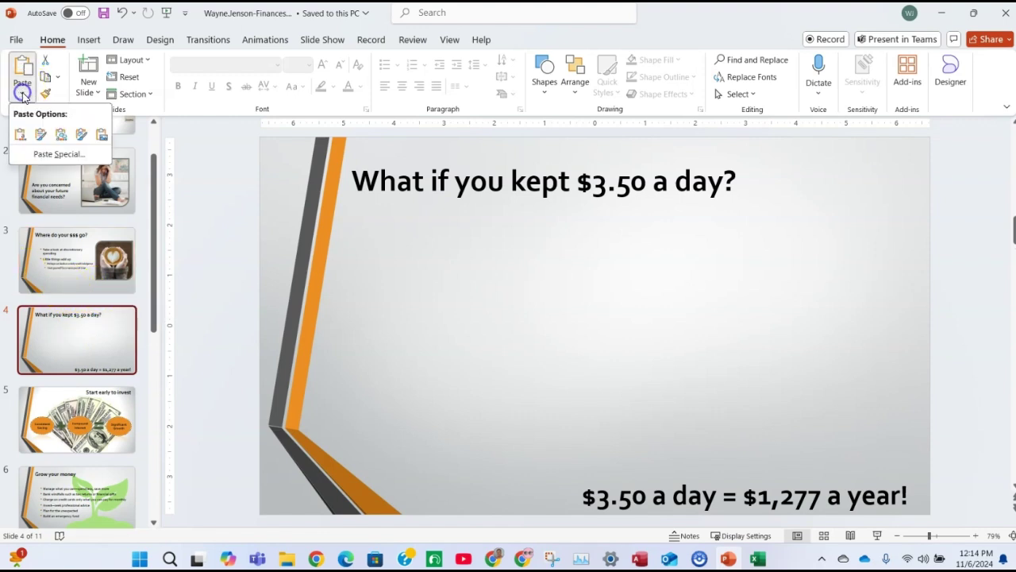
left_click(40, 159)
left_click(334, 232)
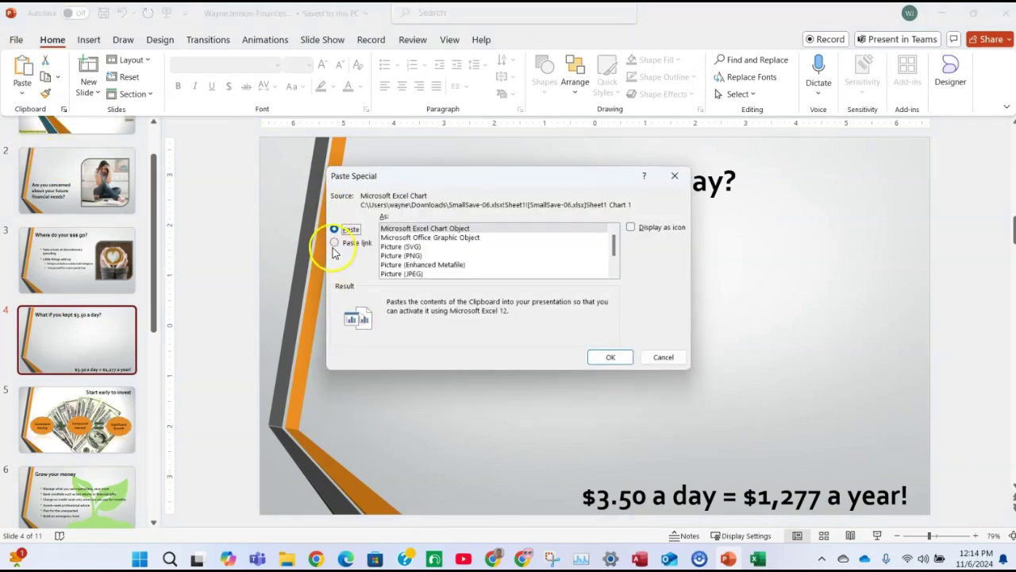
left_click(334, 242)
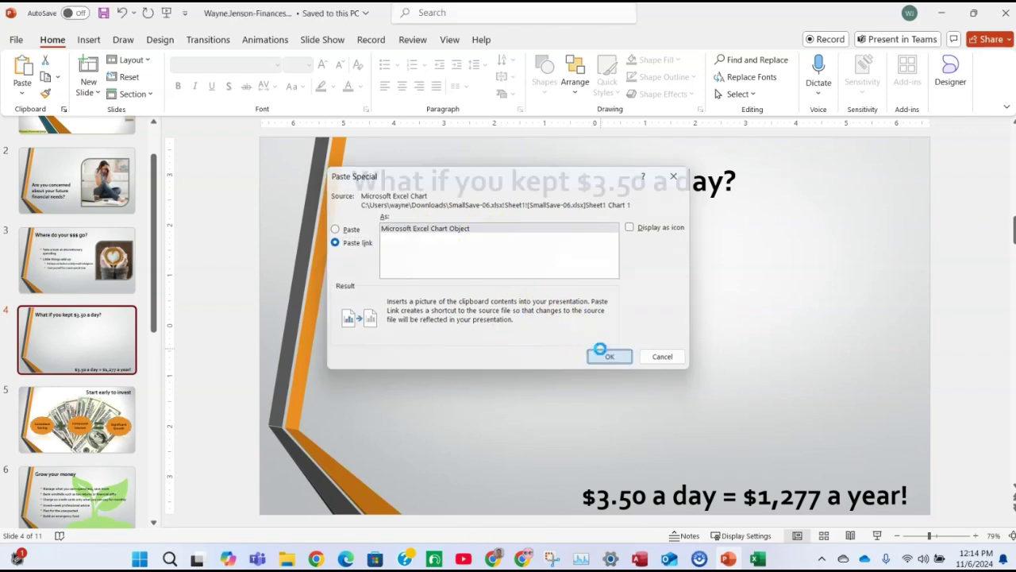
left_click(603, 357)
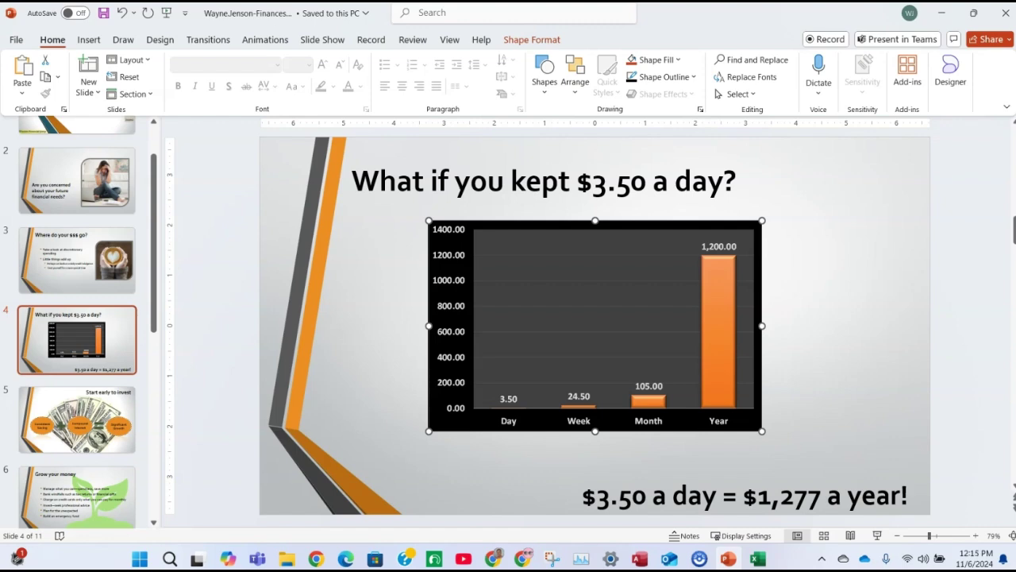
Switch to the SmallSave-06 Excel workbook, set the Year value in cell D2 to 1277.50, and save the workbook
left_click(758, 559)
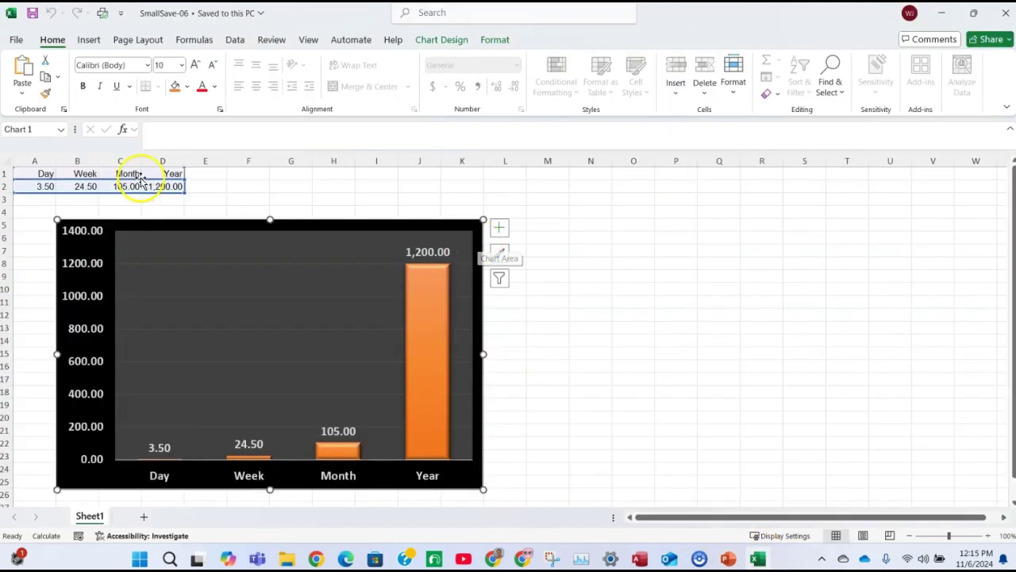
left_click(165, 185)
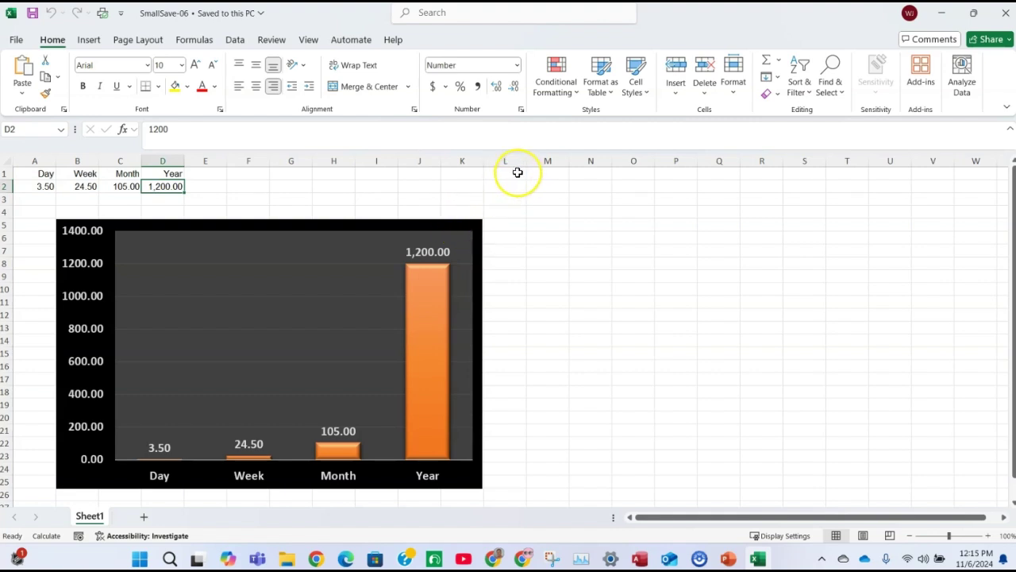
type("1277.50")
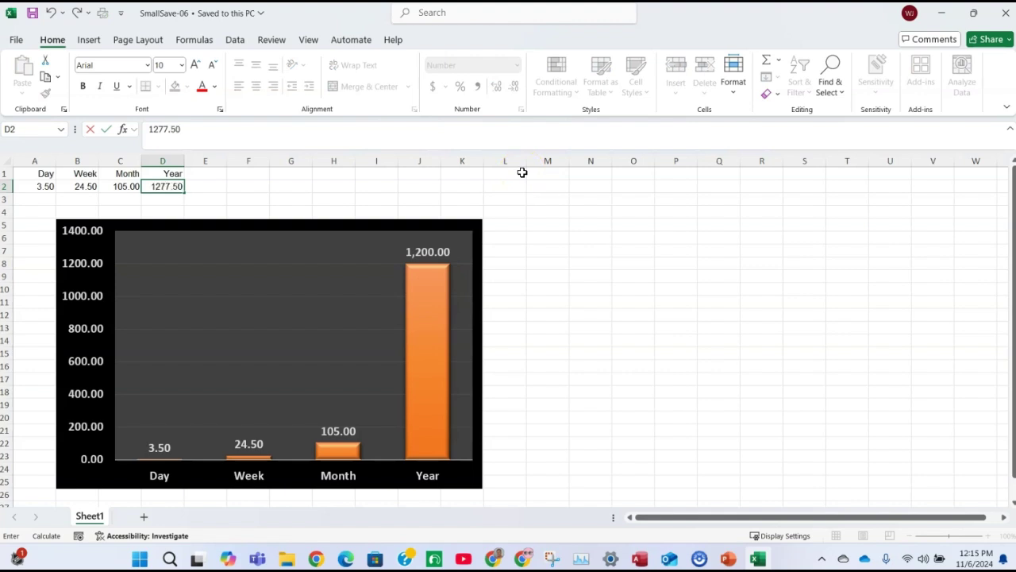
key("Return")
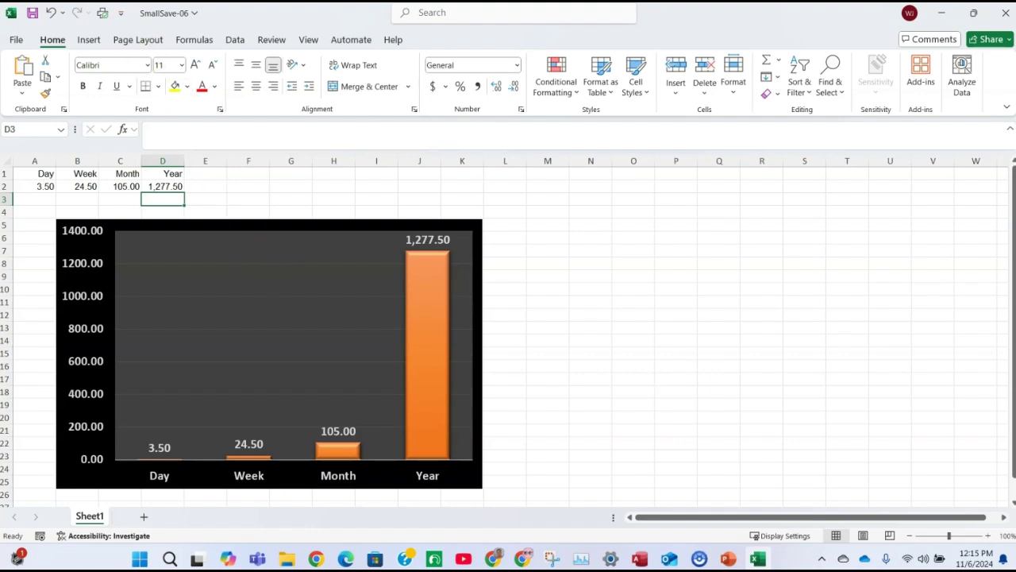
left_click(29, 13)
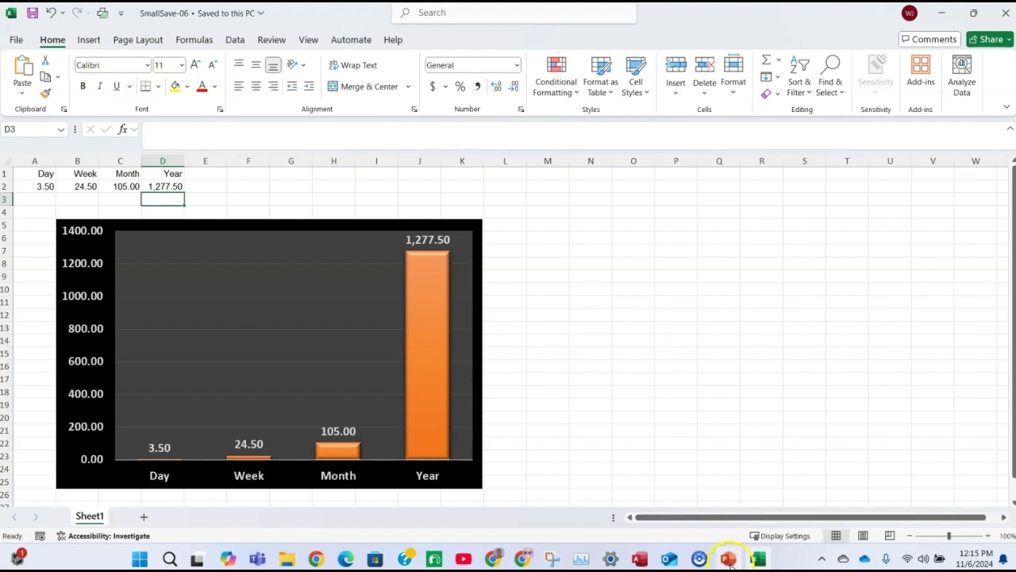
Return to the PowerPoint presentation and check the Year column of the linked chart on slide 4
mouse_move(732, 560)
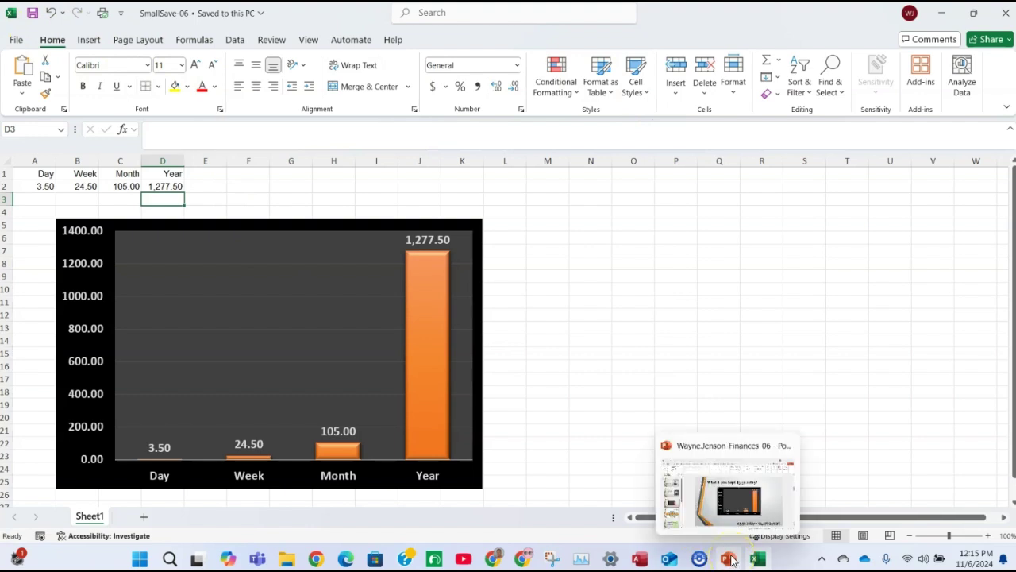
left_click(729, 559)
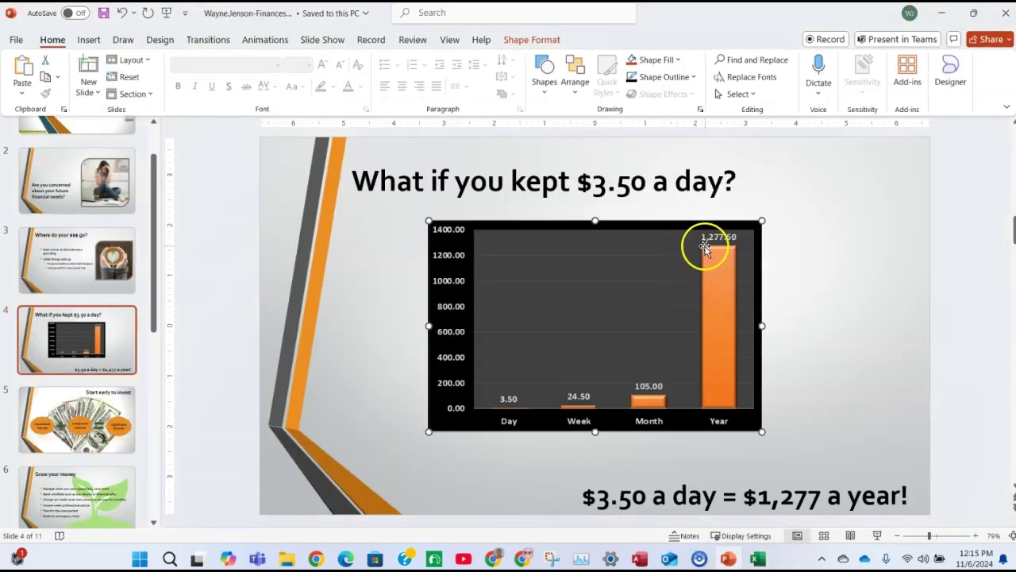